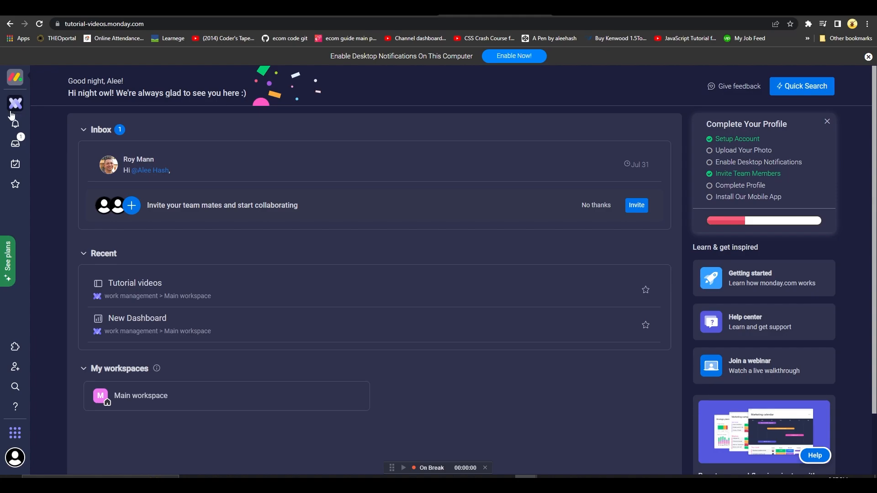
Open the Tutorial videos board, add a Form view to it and create the first form.
click(15, 103)
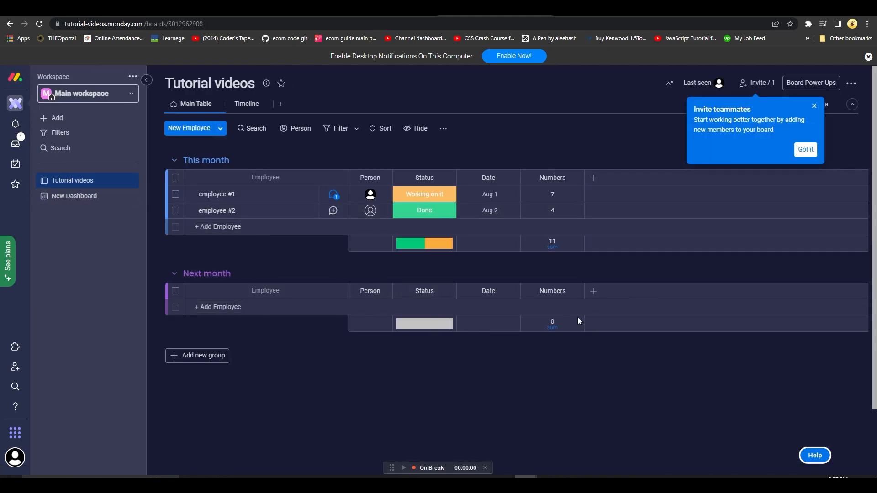
click(813, 106)
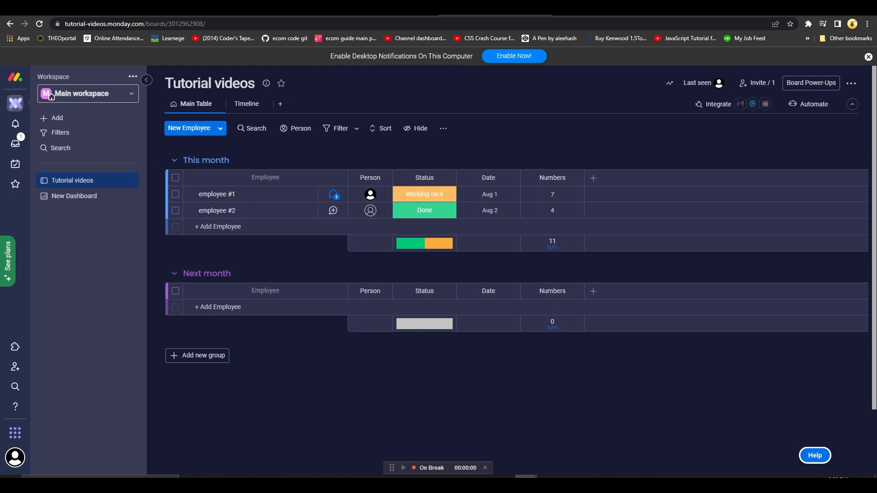
click(280, 104)
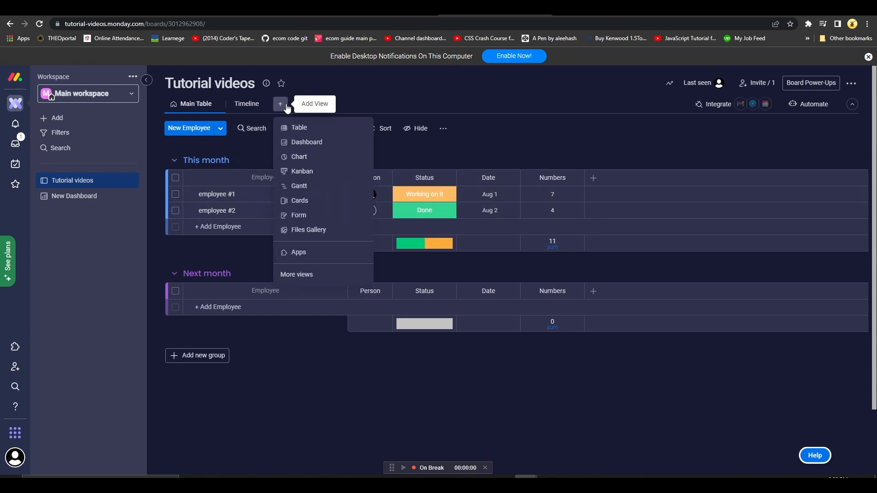
click(305, 217)
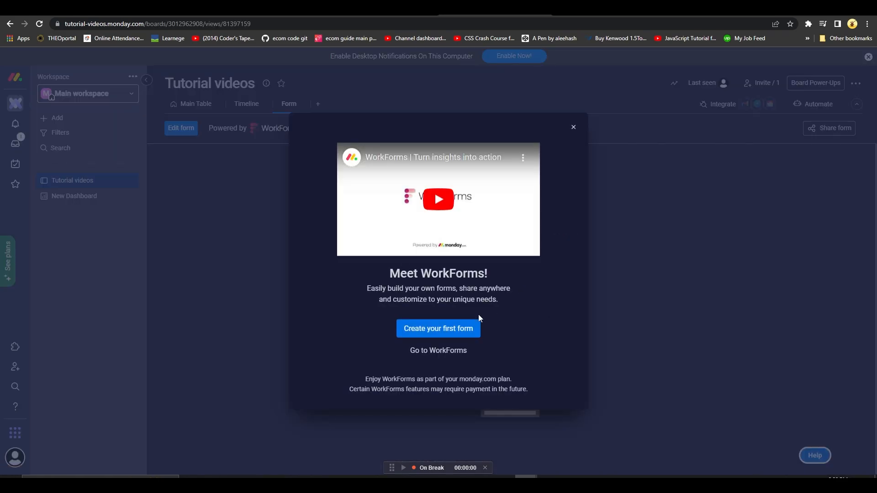
click(453, 330)
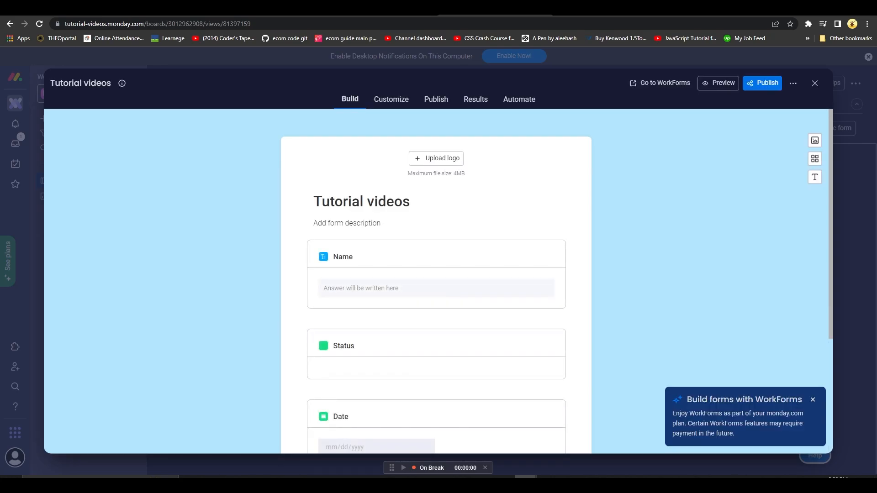
Change the form's title to "Rename The Form".
click(404, 205)
drag(414, 204, 314, 201)
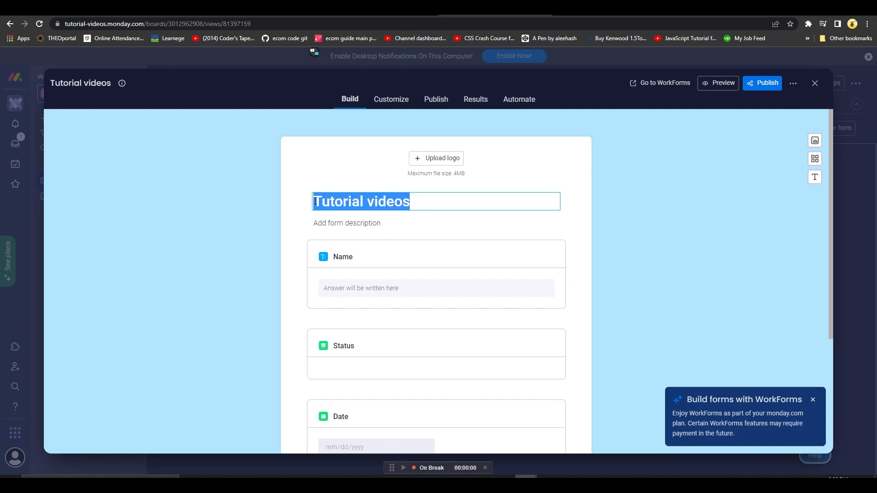
text(Renam)
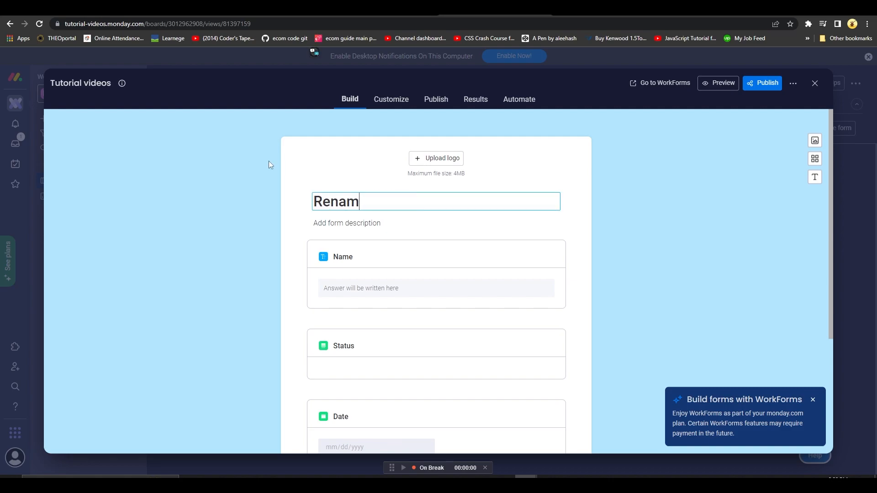
text(e The Form)
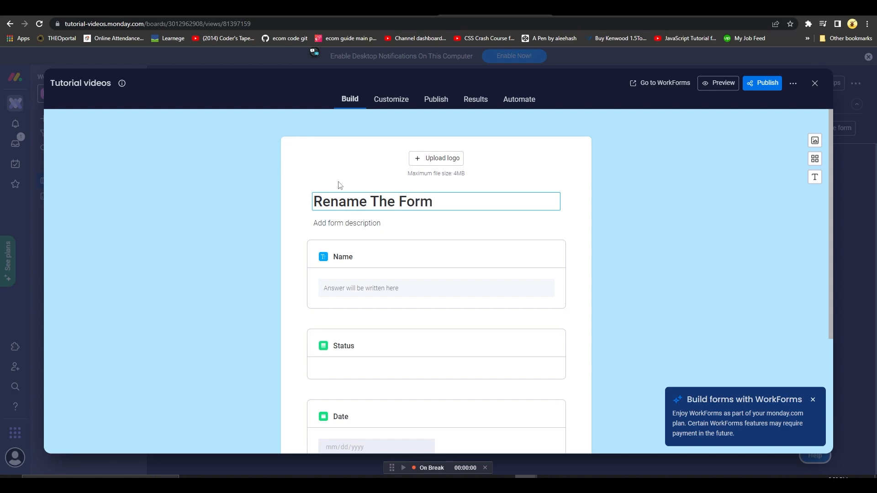
Examine the Name question's settings and the question types available for a new question.
scroll(345, 194, down, 2)
click(352, 169)
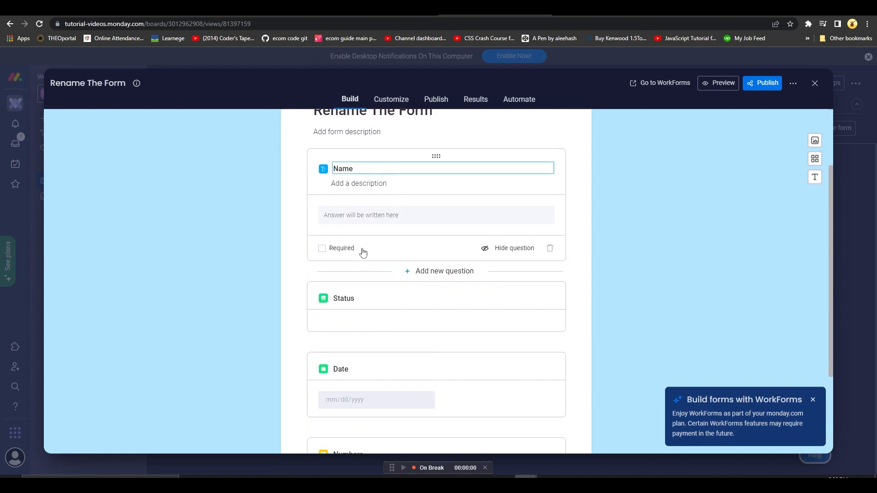
scroll(362, 251, down, 3)
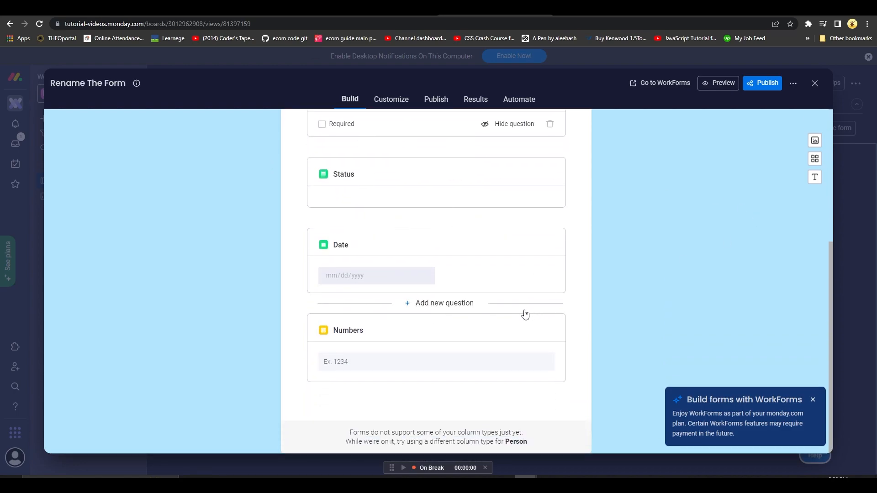
click(451, 399)
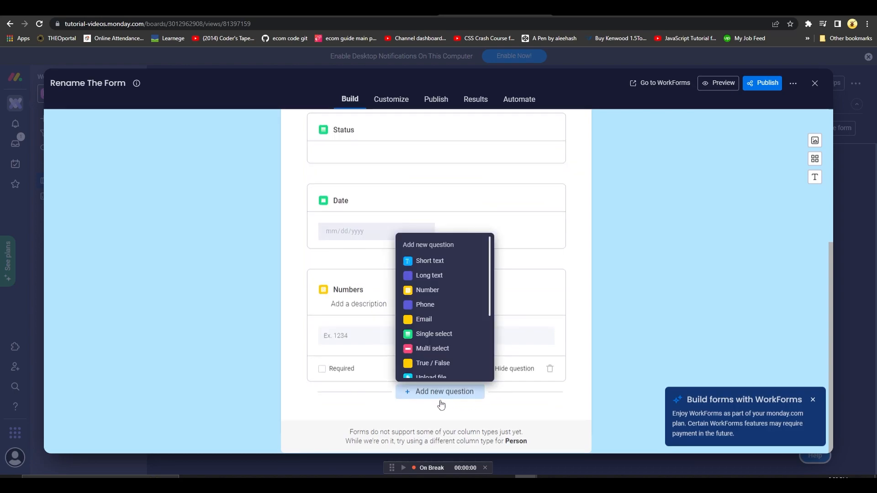
click(450, 394)
scroll(642, 332, up, 5)
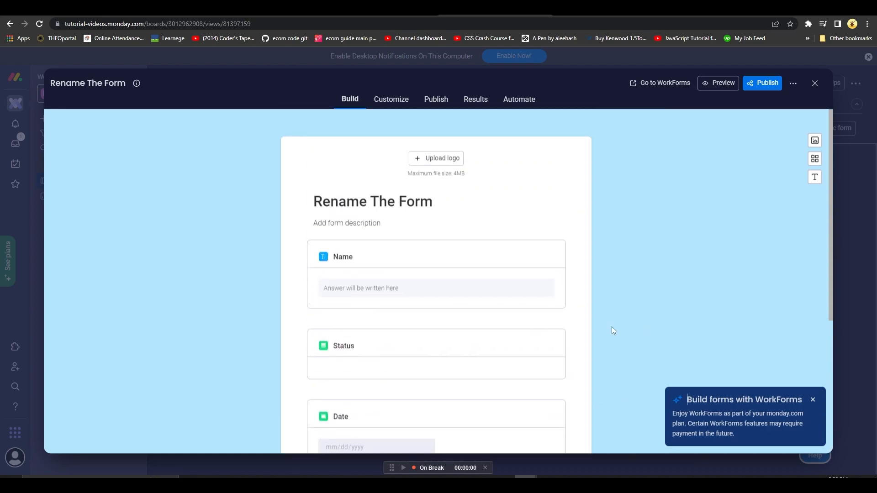
click(334, 255)
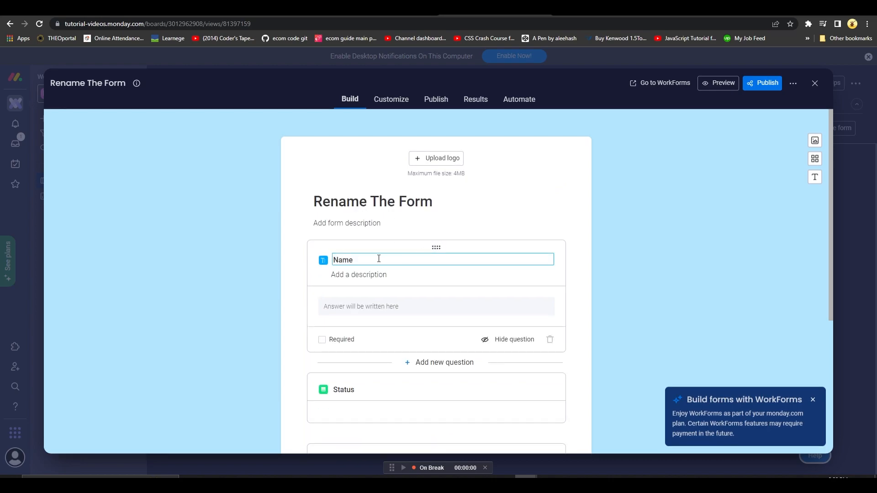
click(694, 273)
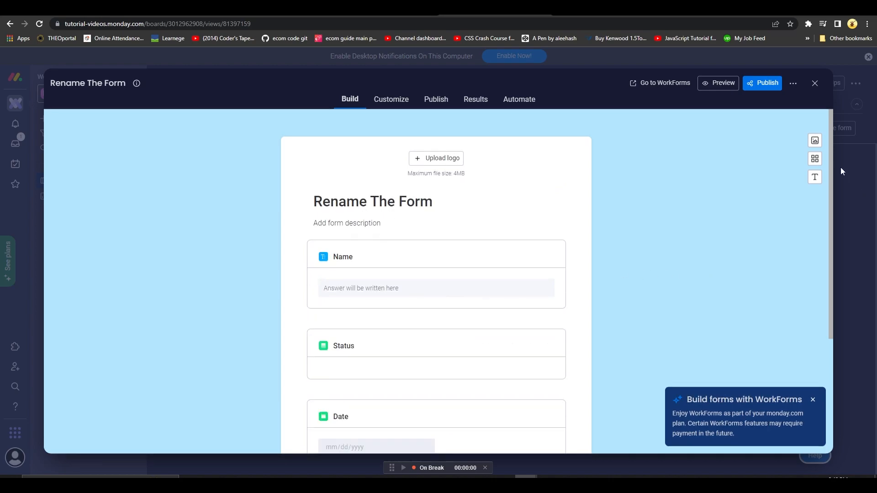
Set the form's font to Rubik and its text color to blue #002FFF.
click(815, 177)
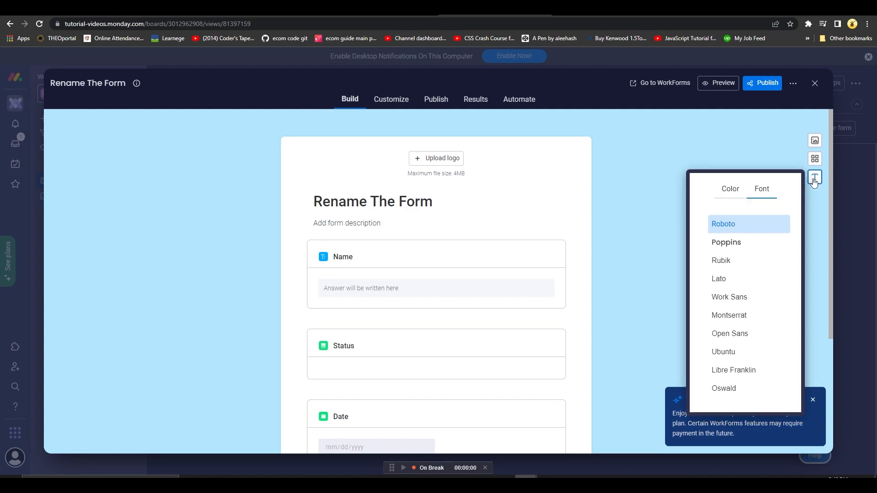
click(740, 261)
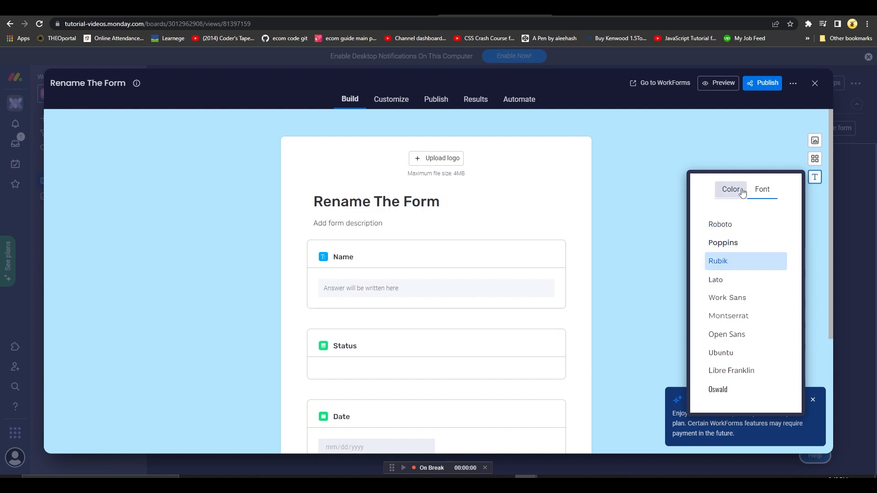
click(742, 190)
mouse_move(719, 323)
mouse_down()
mouse_move(749, 287)
mouse_move(681, 284)
mouse_move(769, 323)
mouse_move(793, 282)
mouse_up()
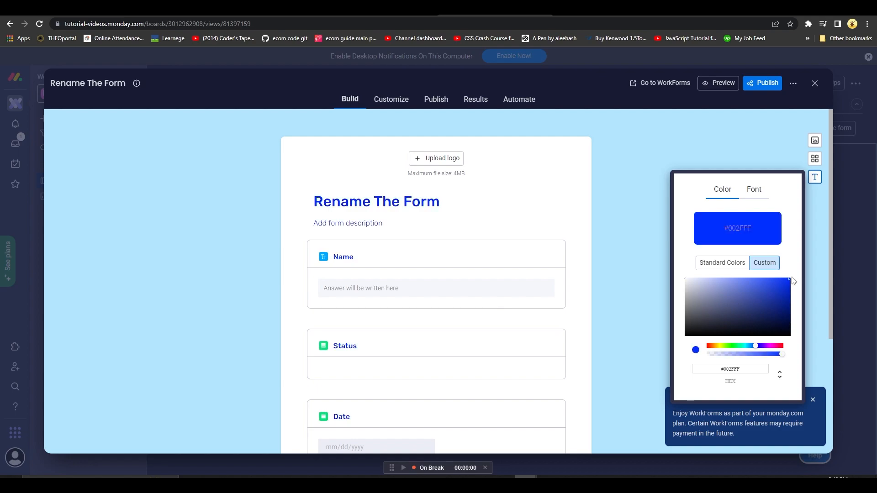
Try the framed left and right form alignments, and return to the centered framed layout.
click(820, 161)
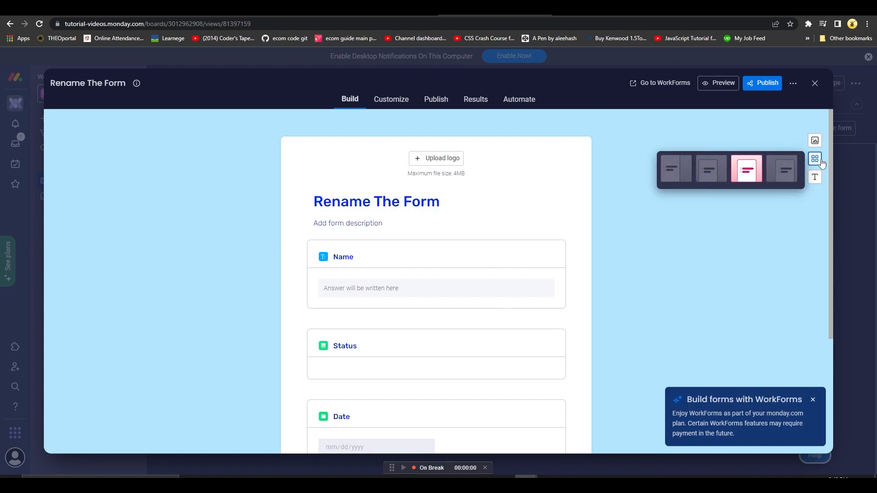
click(782, 165)
click(712, 170)
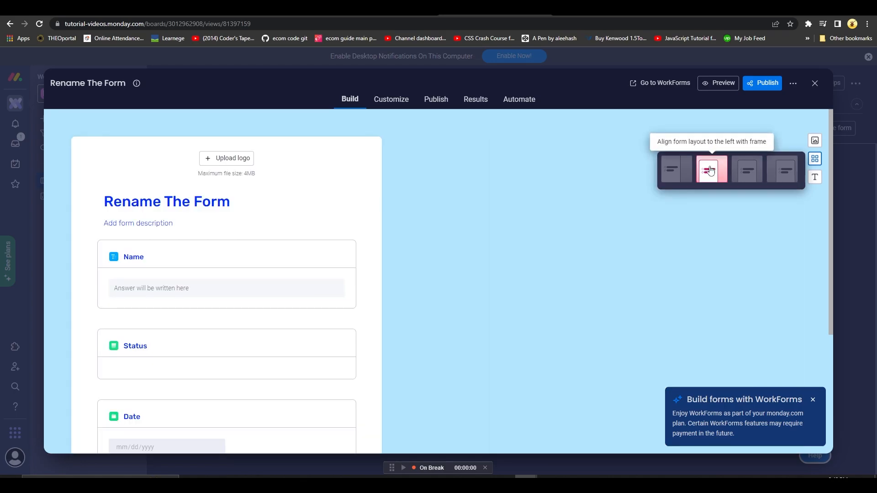
click(690, 170)
click(753, 175)
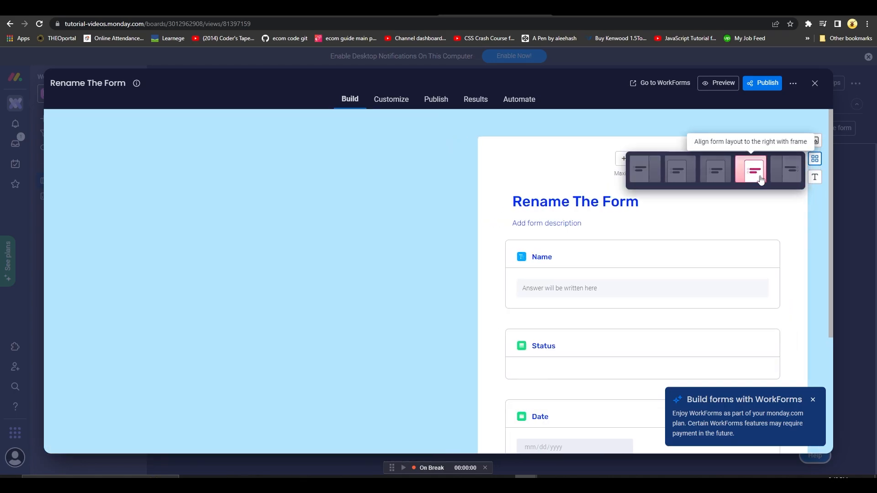
click(729, 178)
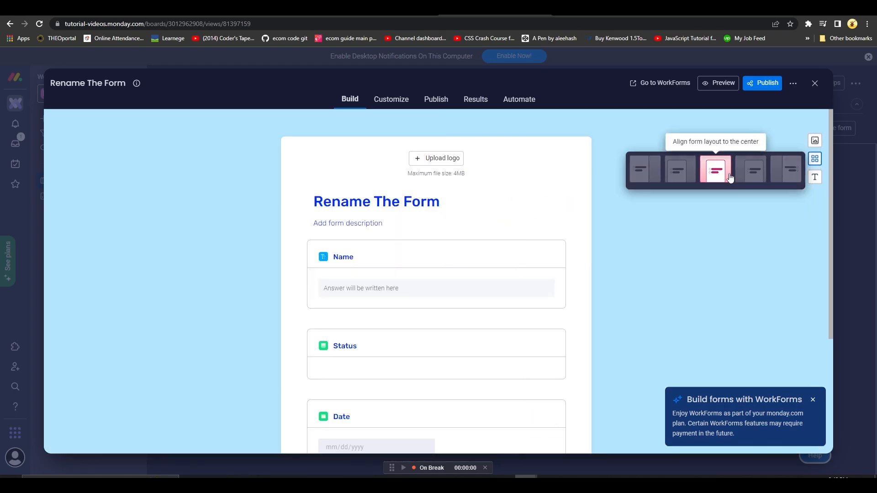
Set the form's background color to dark grey #2B2C2D.
click(815, 141)
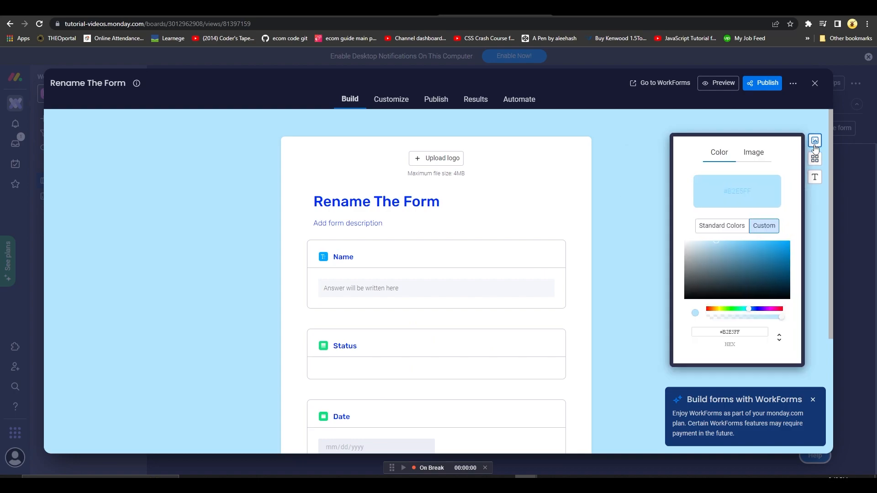
click(712, 258)
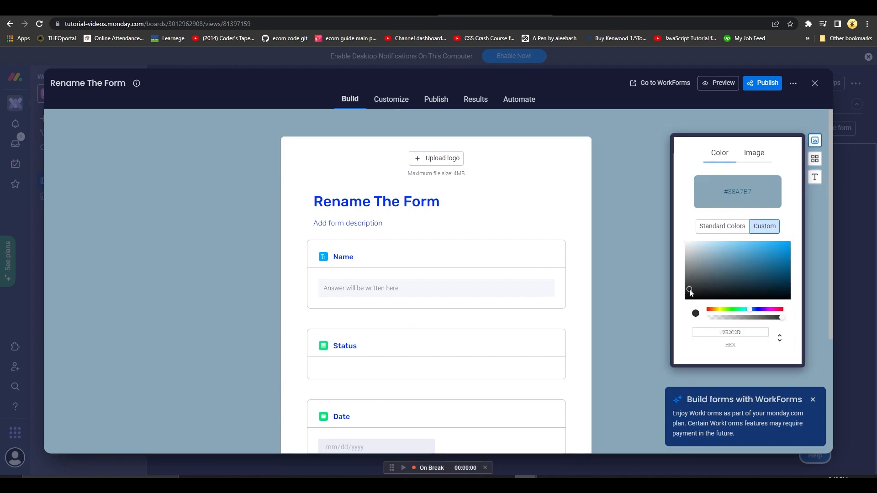
click(690, 289)
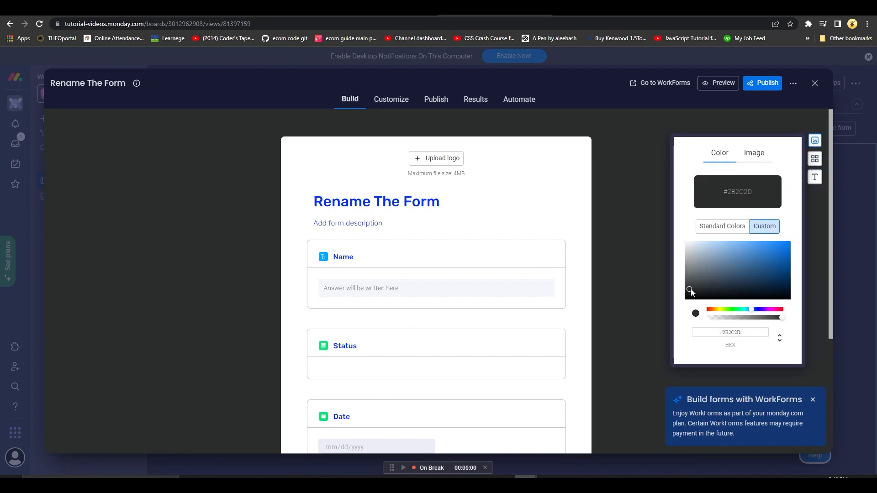
Use the preset orange, blue and purple wave image as the form's background.
click(763, 158)
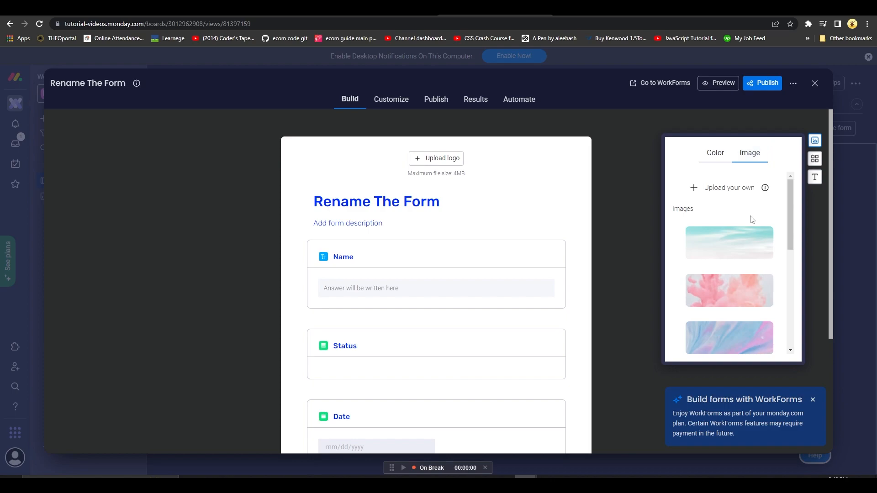
scroll(731, 270, down, 2)
click(726, 302)
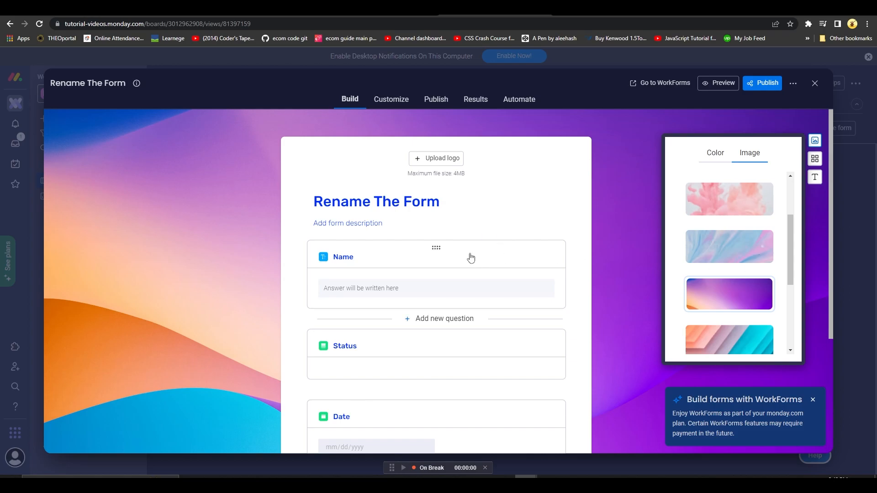
Rename the Name question "Type Your Name" and add the description "Please Type Your Name Here".
click(433, 256)
double_click(385, 263)
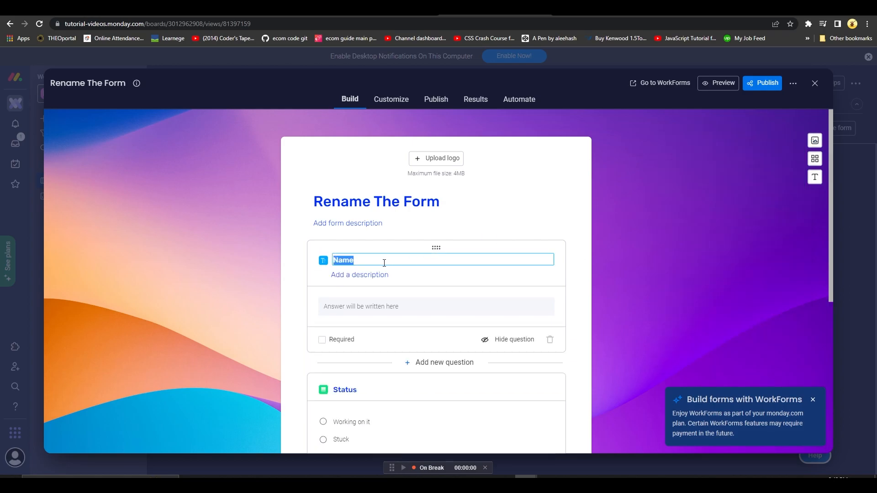
text(Type Your Name)
click(384, 274)
text(Please)
key(ctrl+a)
text(Please Type Yo)
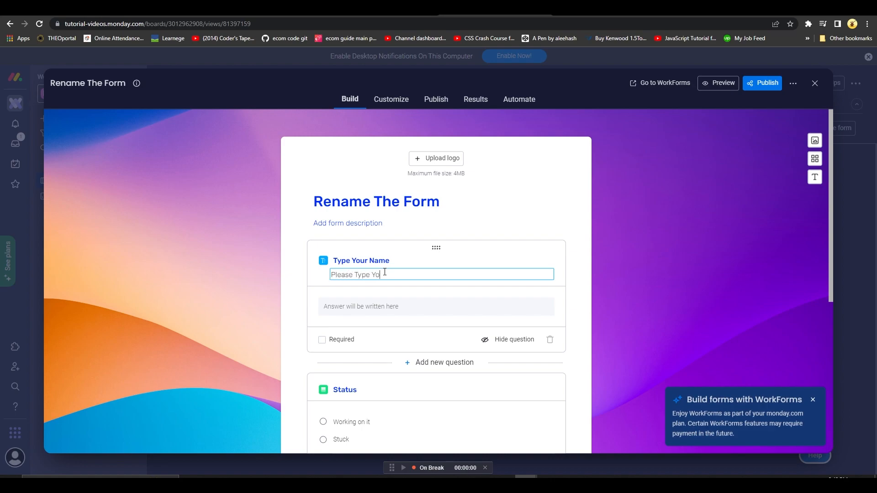
text(ur Name Here)
Try the Required option on the name question, turn it off again and look over the remaining questions.
scroll(326, 303, down, 1)
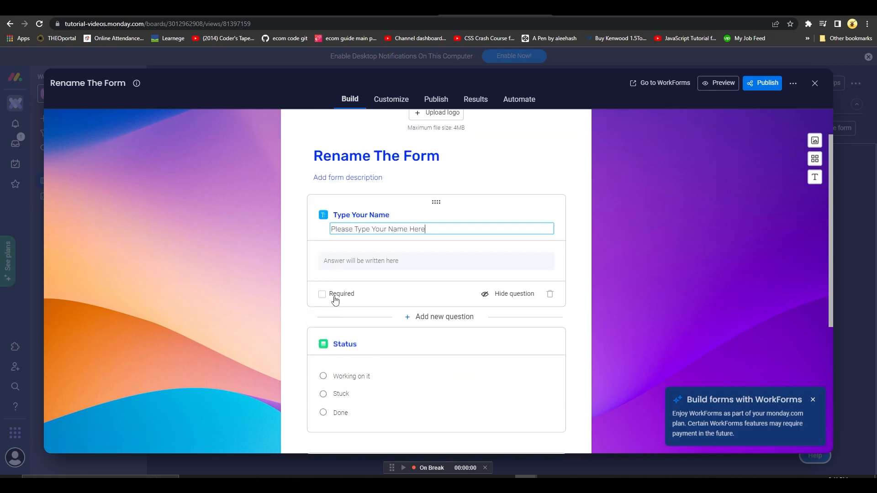
click(330, 296)
click(330, 296)
scroll(469, 323, down, 2)
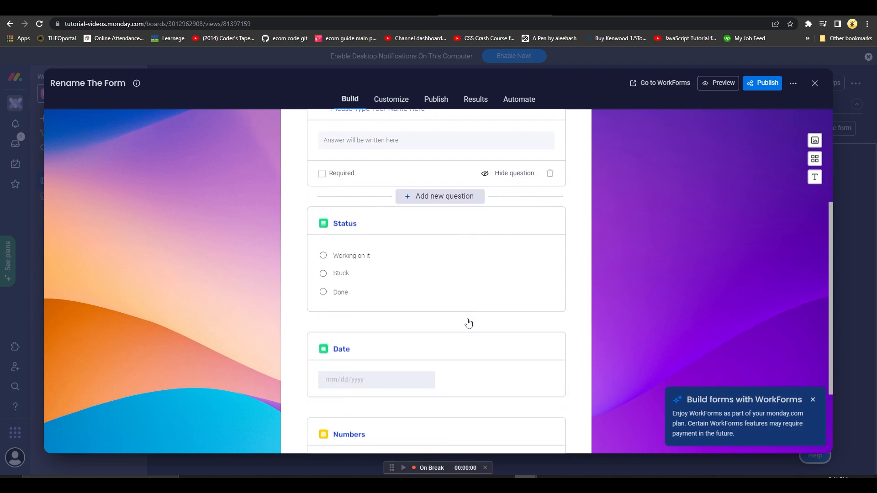
scroll(468, 323, down, 3)
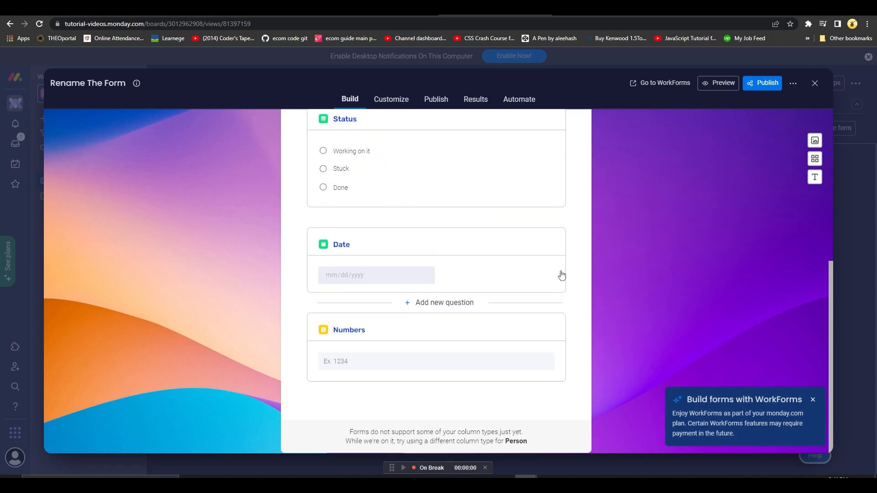
scroll(560, 274, up, 6)
Change the form's font to Ubuntu, trying Work Sans first.
click(418, 274)
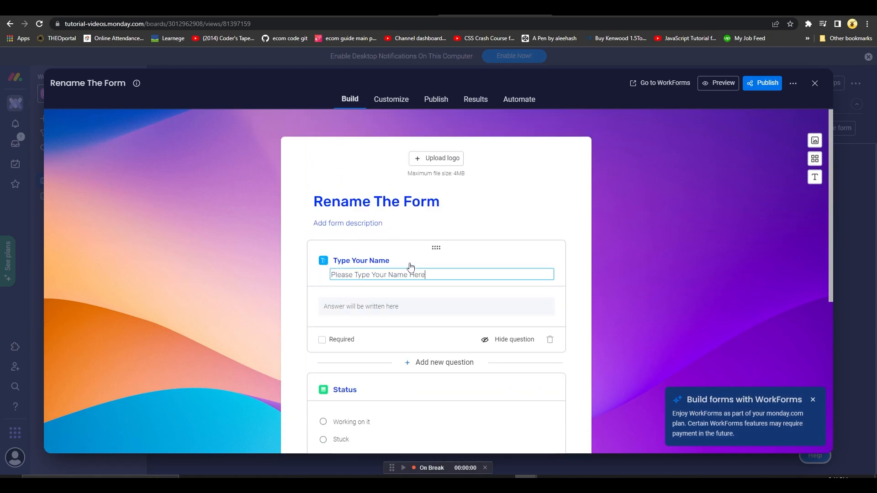
triple_click(446, 274)
click(812, 179)
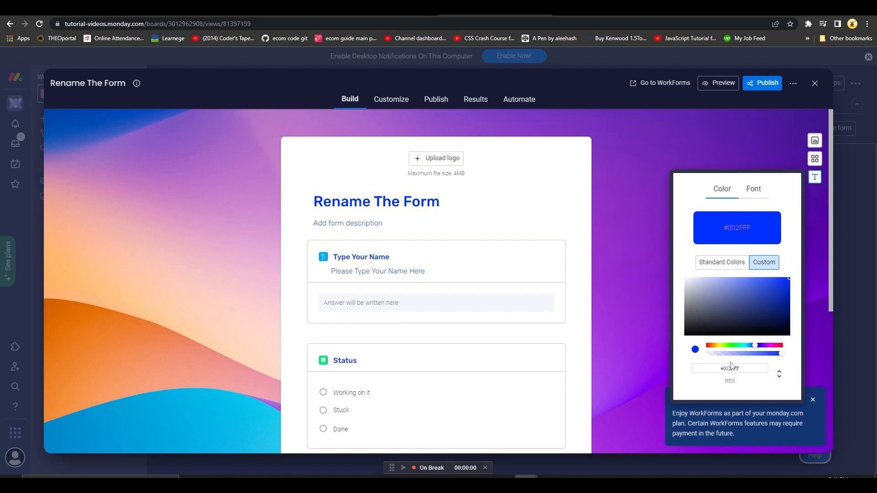
click(753, 188)
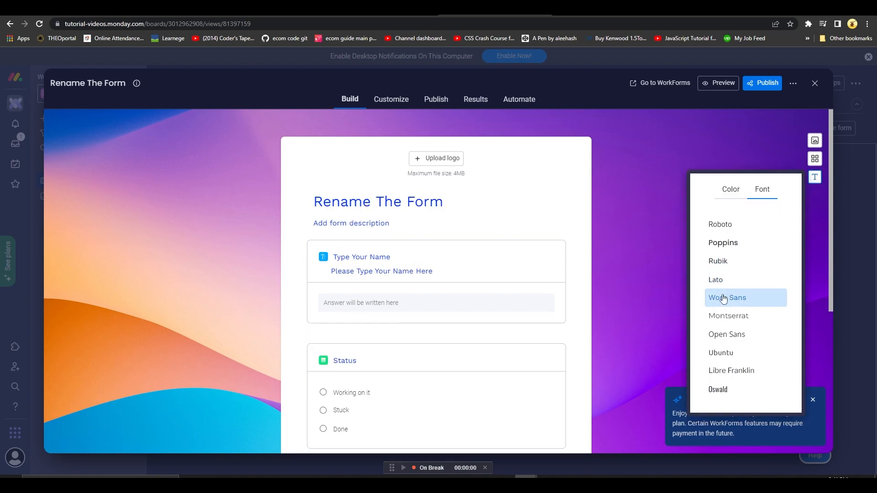
click(737, 350)
click(629, 341)
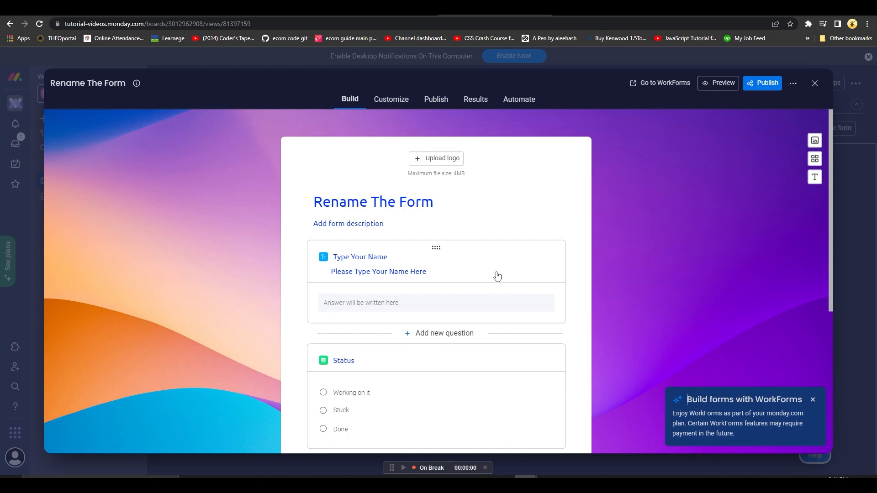
Look through the form's customization settings: view customization, after-submission options and builder settings.
click(390, 108)
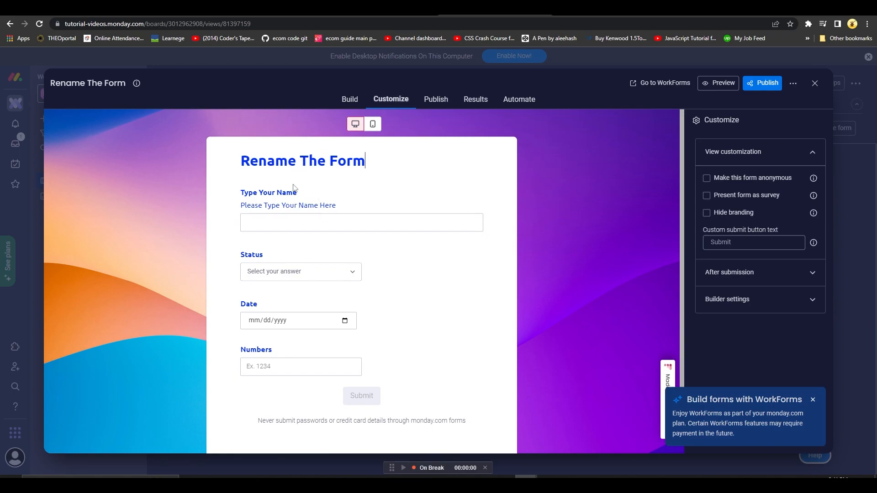
click(325, 161)
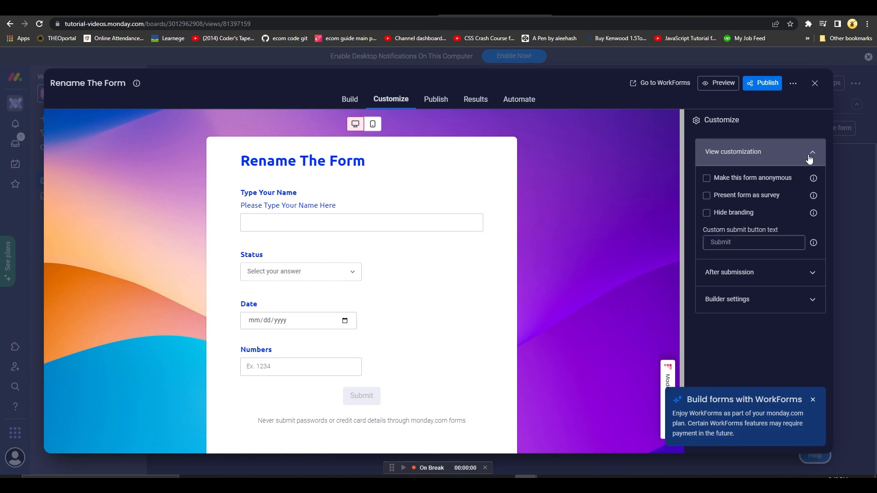
click(754, 272)
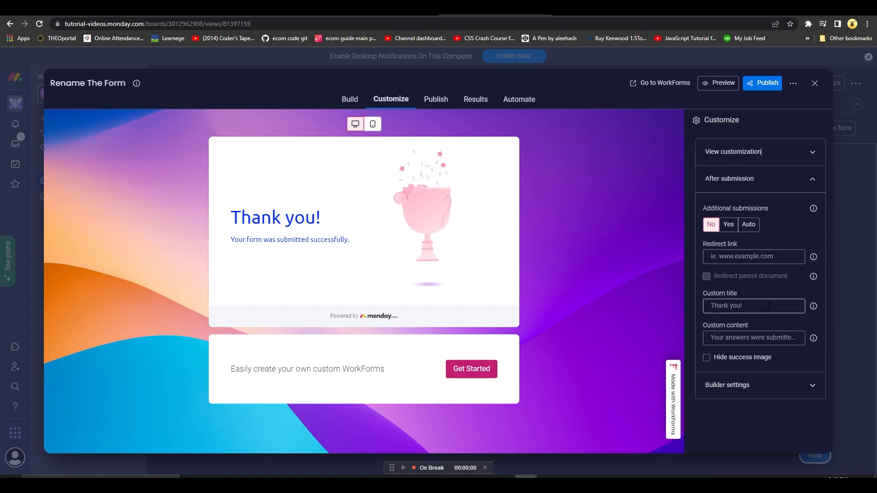
click(776, 338)
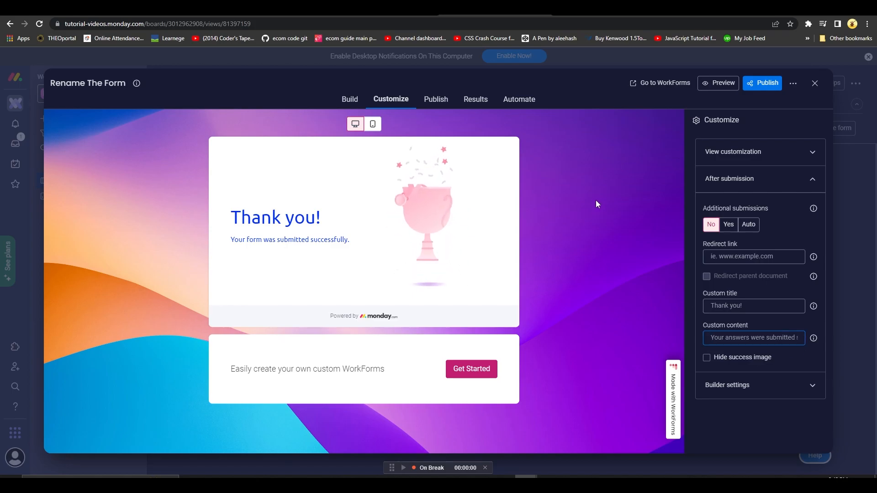
click(753, 391)
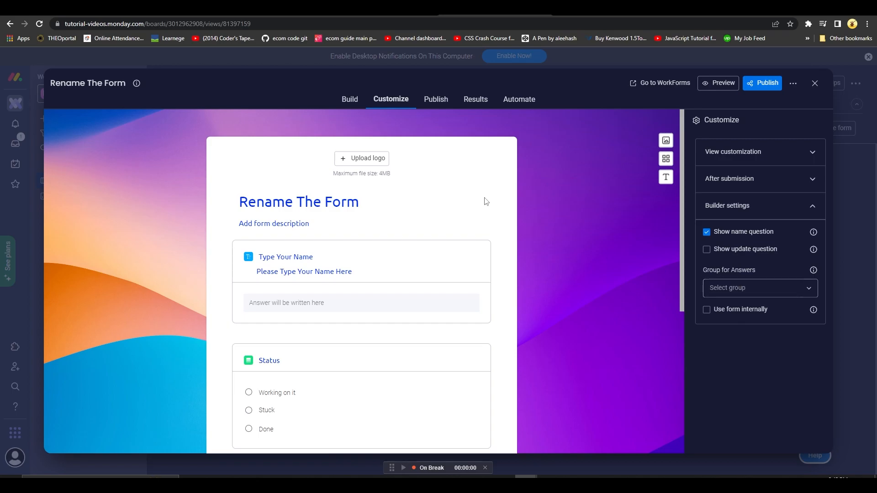
Review the form's sharing options, results summary and automation options, and return to the form builder.
click(441, 95)
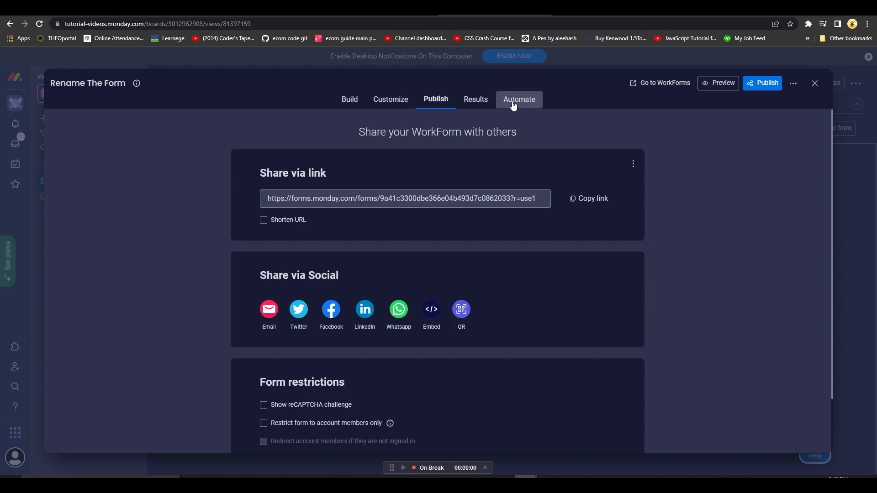
click(487, 111)
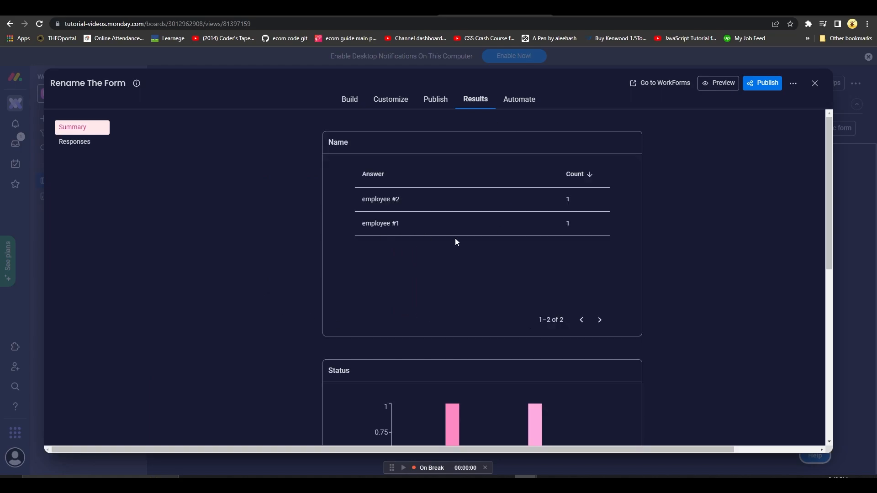
scroll(557, 261, down, 2)
click(535, 106)
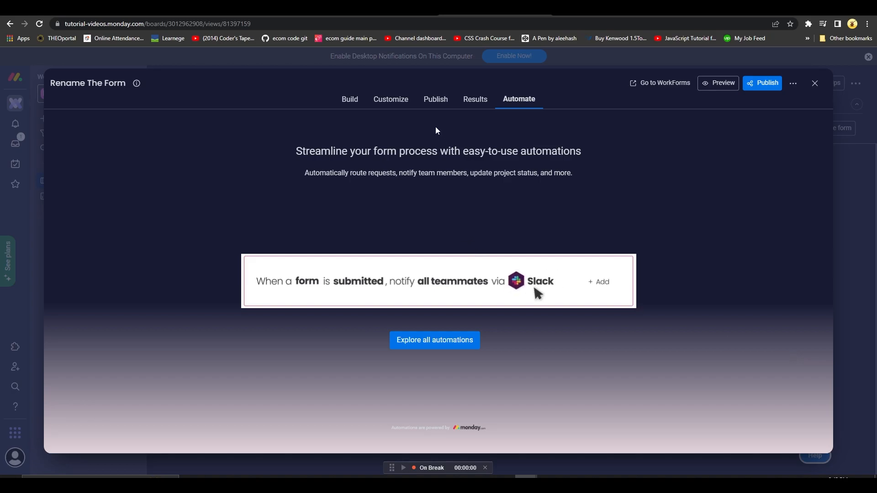
click(359, 97)
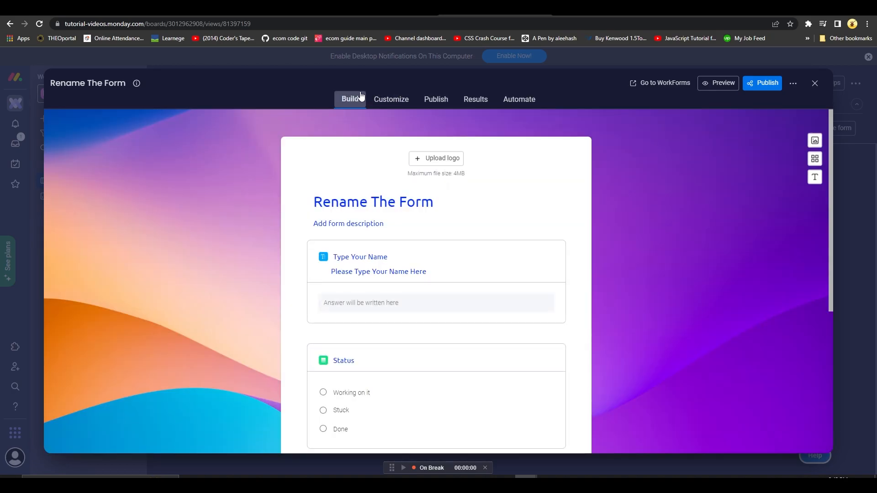